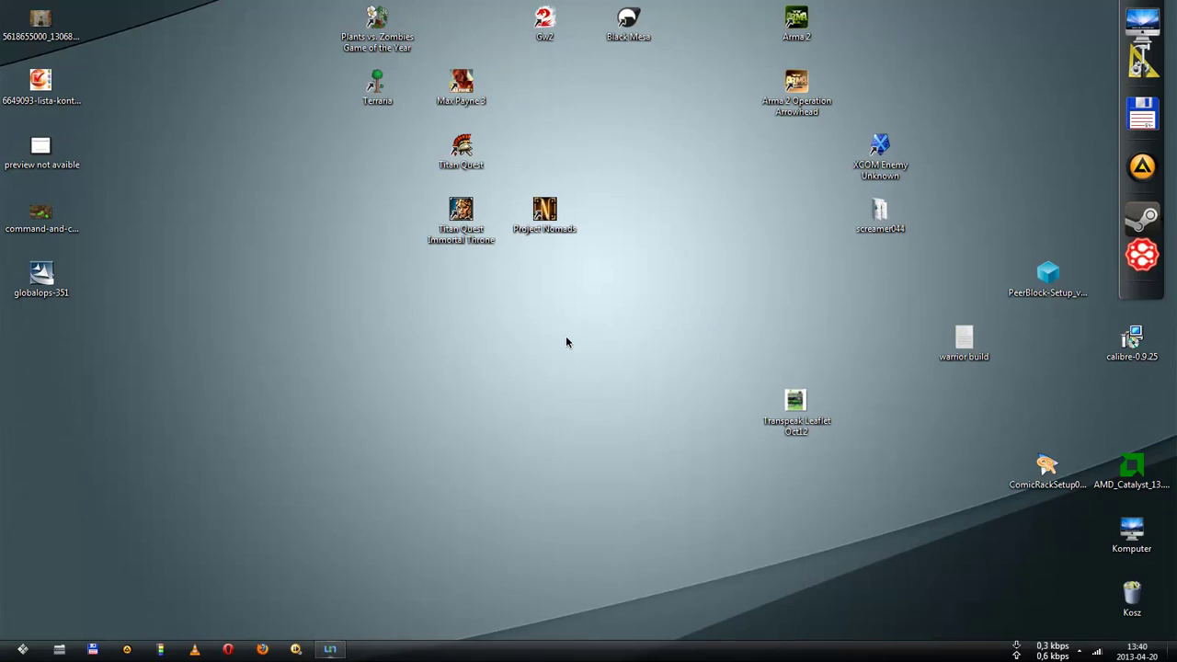
# Bring up the Comodo Unite contact list window and make it narrower
pyautogui.click(330, 649)
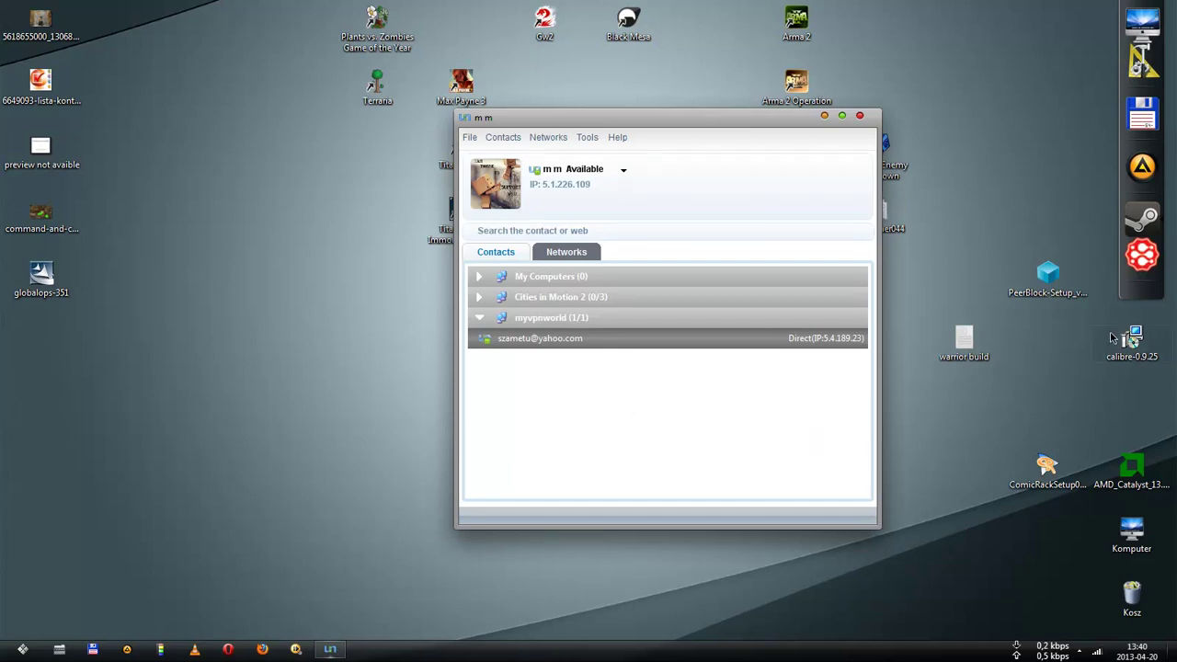
pyautogui.moveTo(881, 327); pyautogui.dragTo(690, 332)
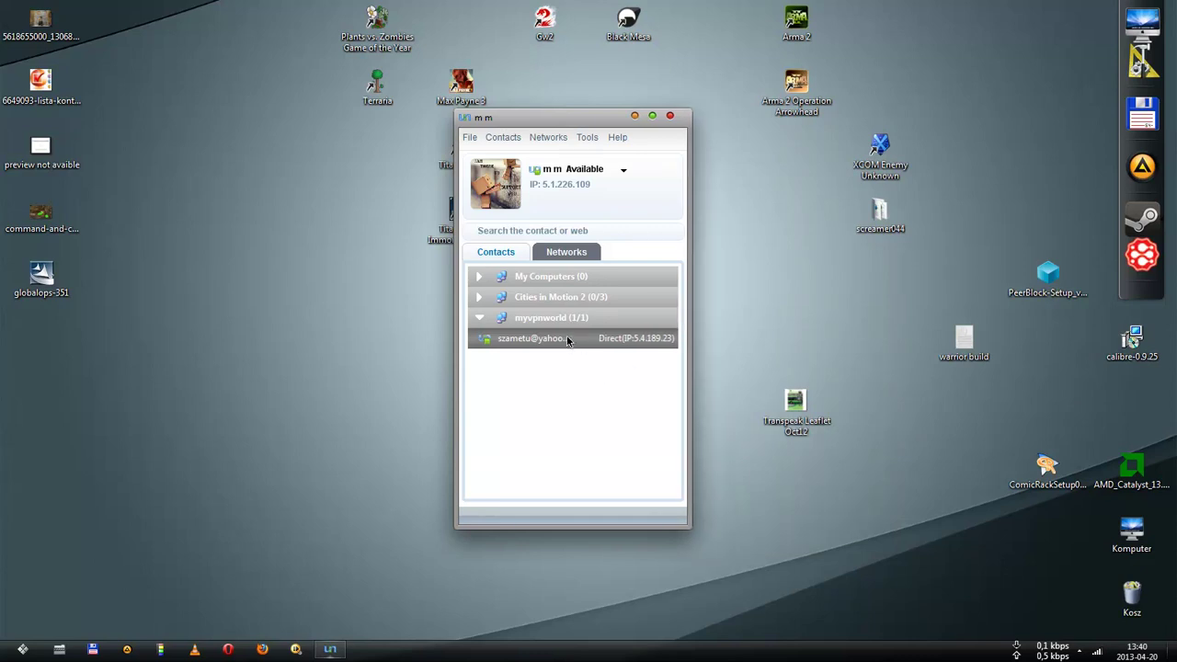
pyautogui.click(591, 140)
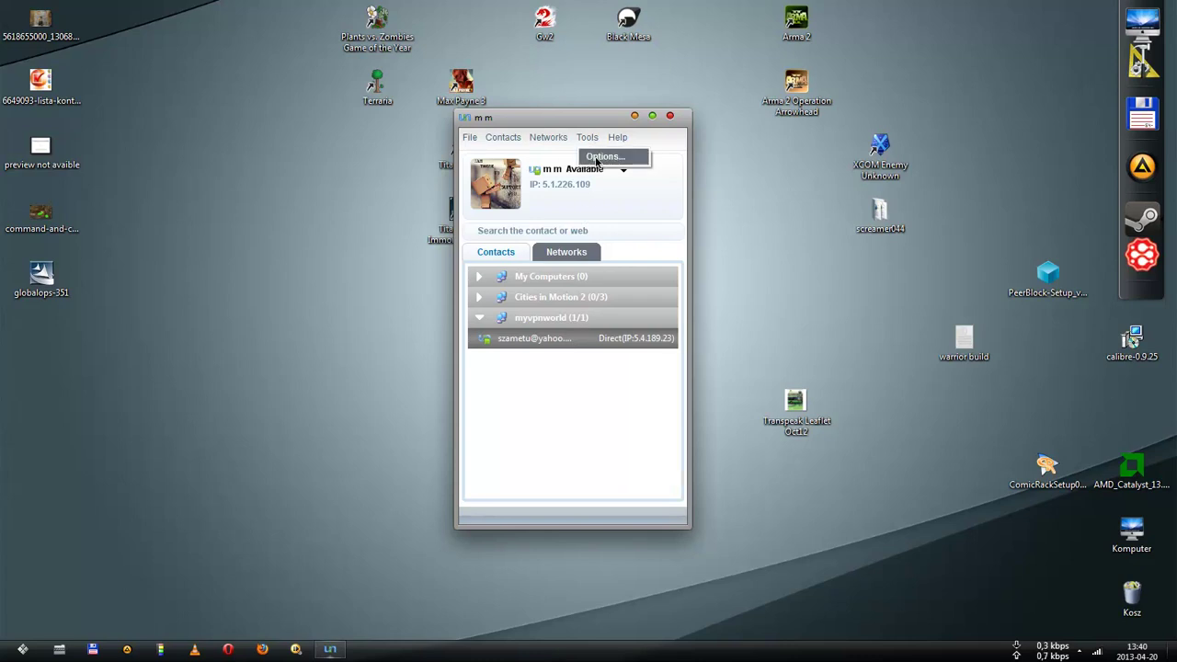
pyautogui.click(599, 158)
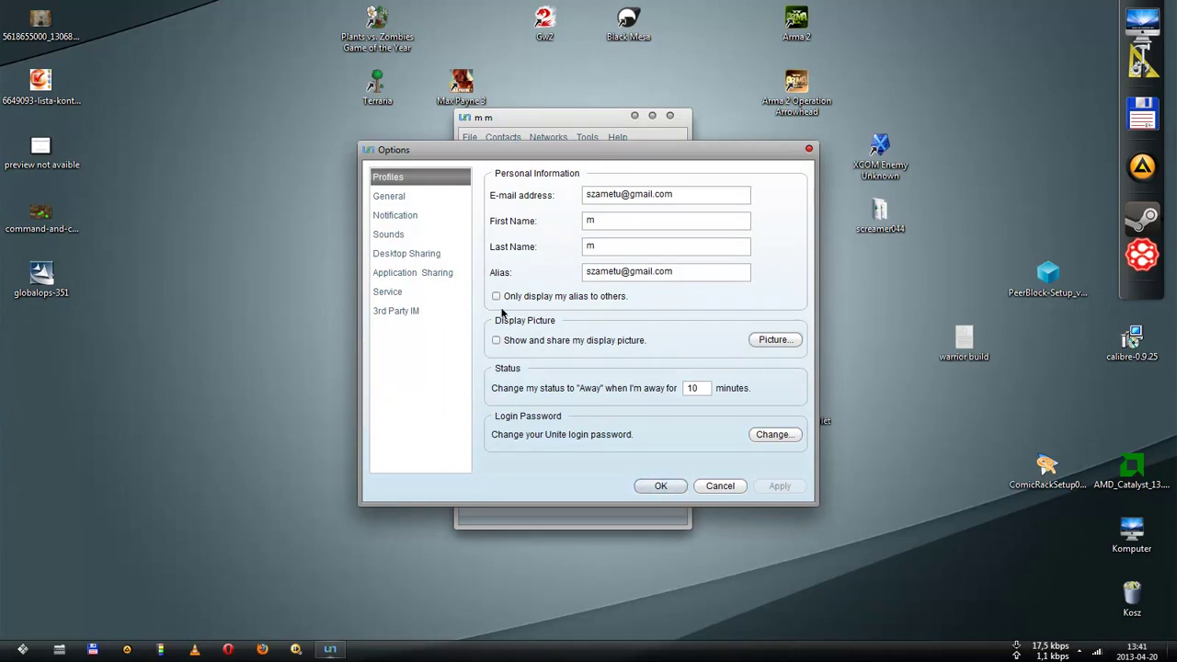
pyautogui.moveTo(534, 148); pyautogui.dragTo(499, 216)
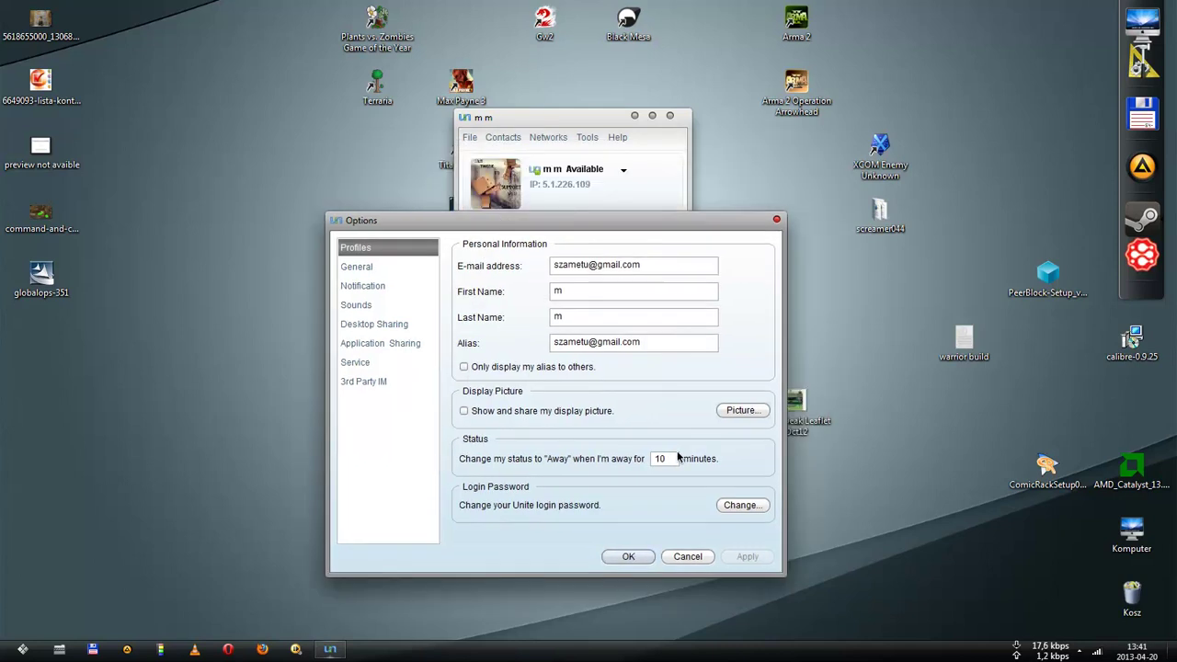
pyautogui.click(624, 555)
# Enable remote connections to this computer in the Desktop Sharing options and apply the setting
pyautogui.click(588, 137)
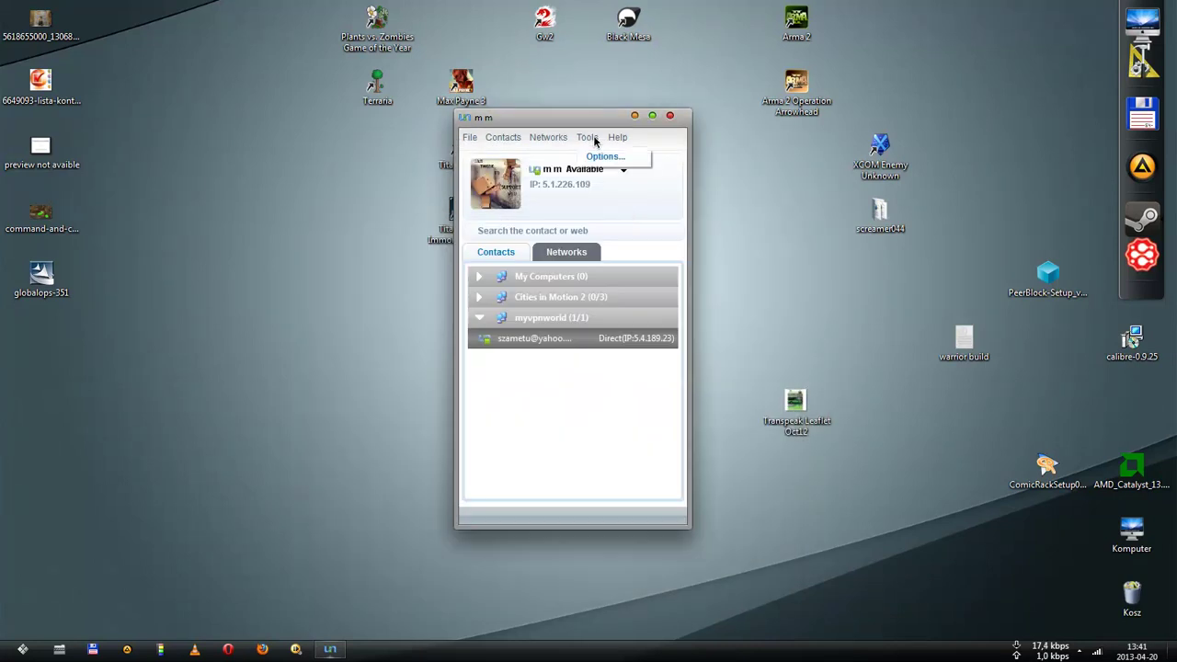
pyautogui.click(596, 158)
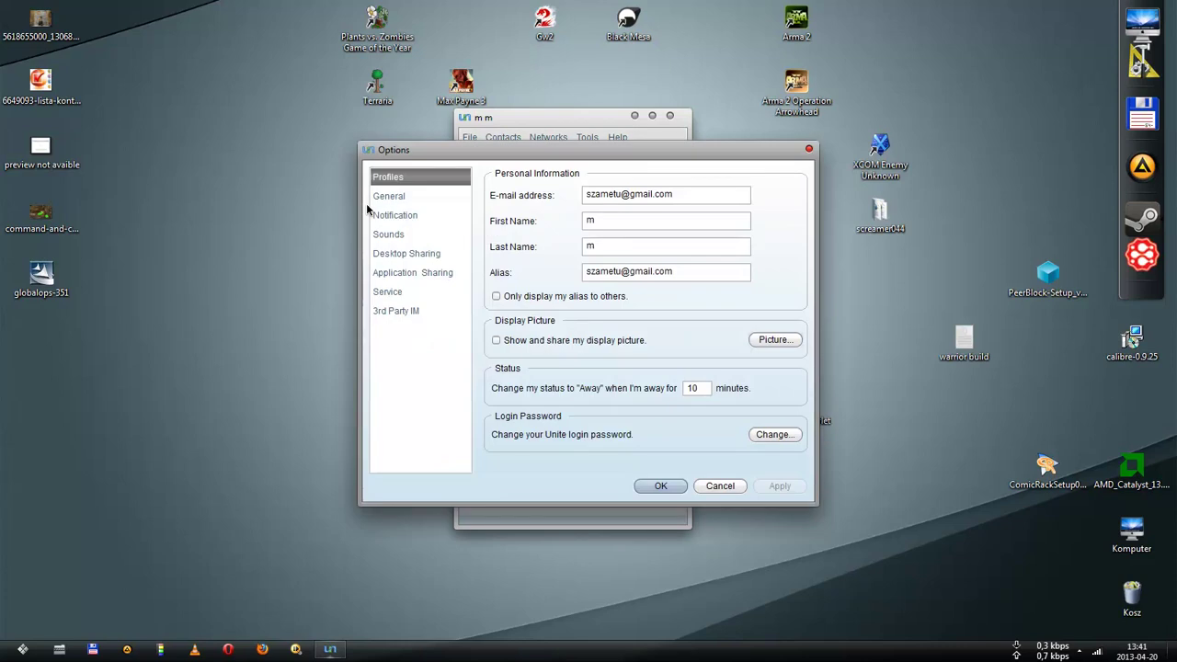
pyautogui.click(391, 261)
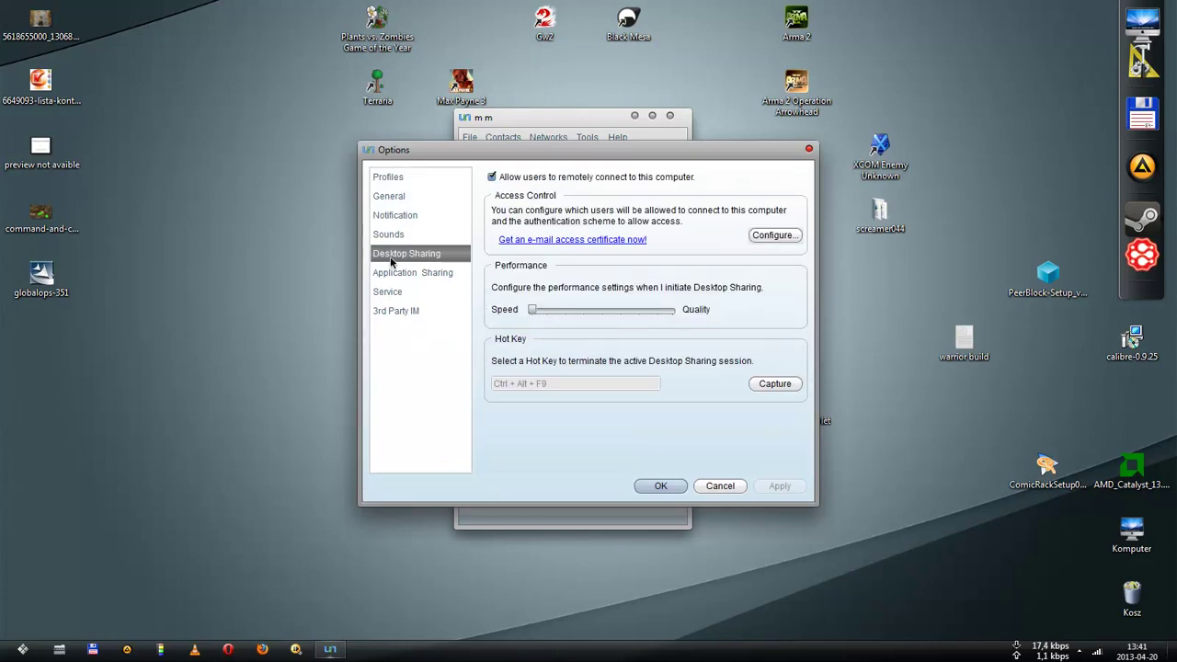
pyautogui.click(492, 180)
pyautogui.click(492, 180)
pyautogui.click(492, 180)
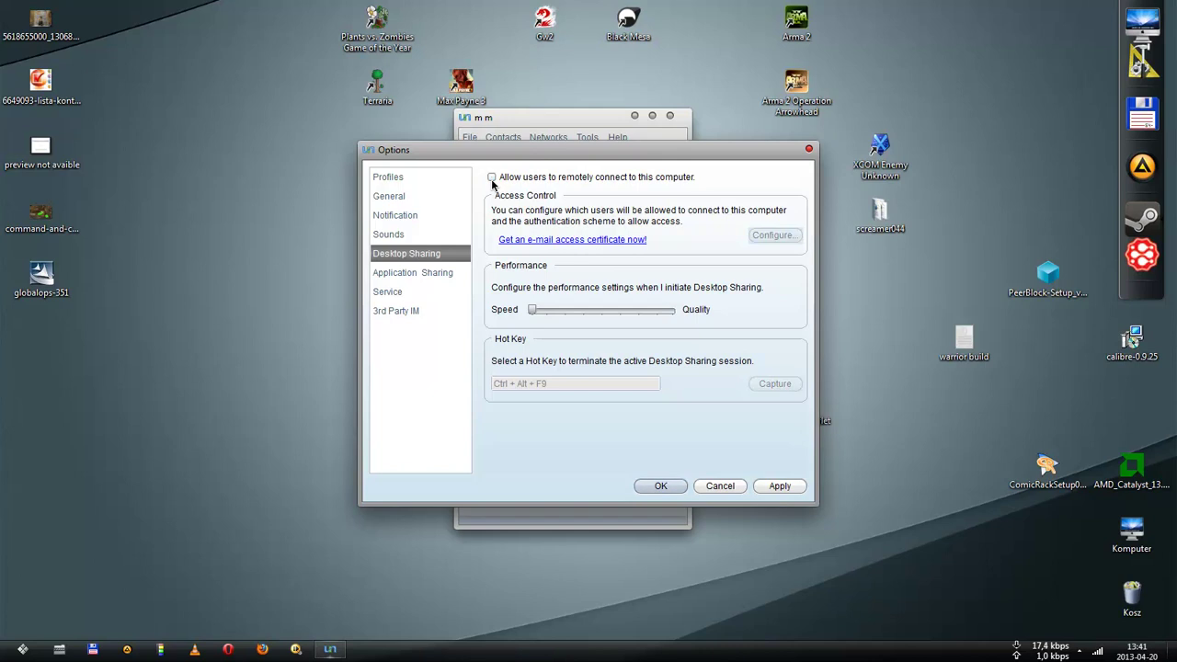
pyautogui.click(492, 180)
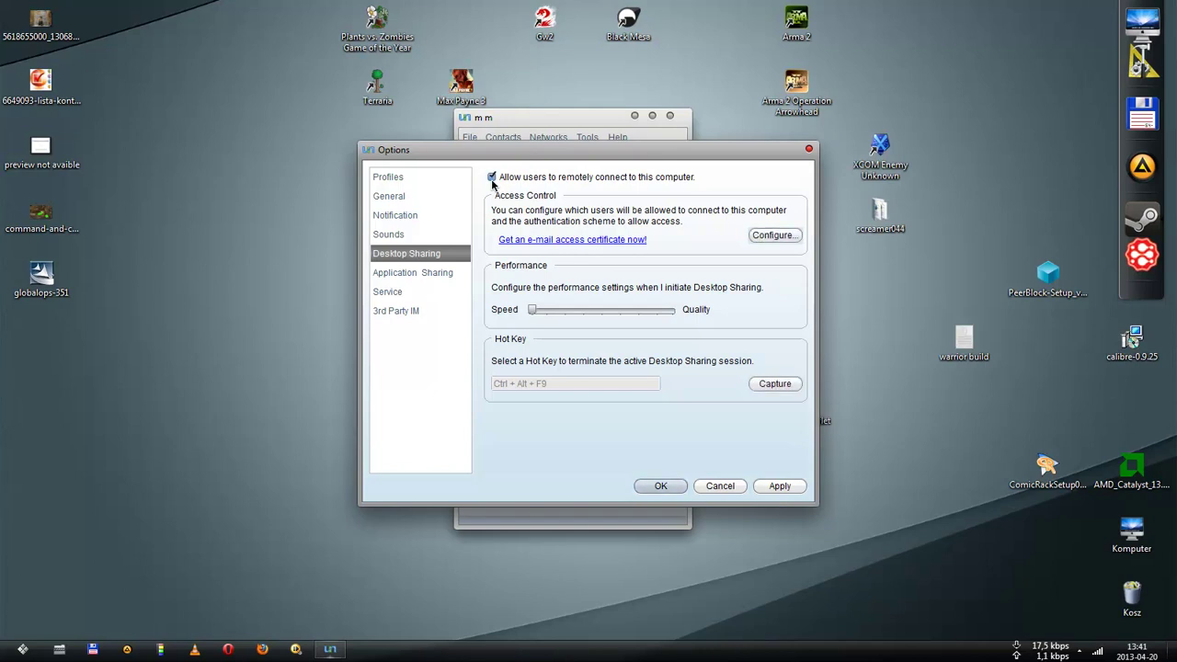
pyautogui.click(492, 178)
pyautogui.click(492, 178)
pyautogui.click(794, 485)
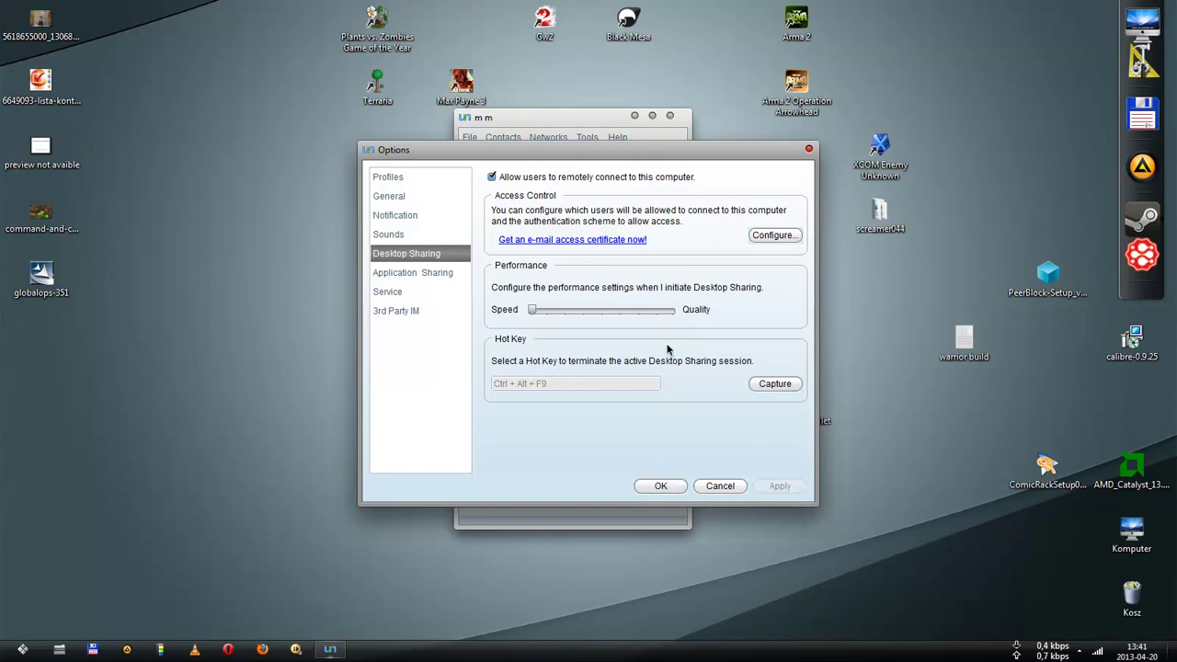
# Set the Desktop Sharing performance slider fully to Speed, apply it and close the options
pyautogui.moveTo(531, 315); pyautogui.dragTo(718, 334)
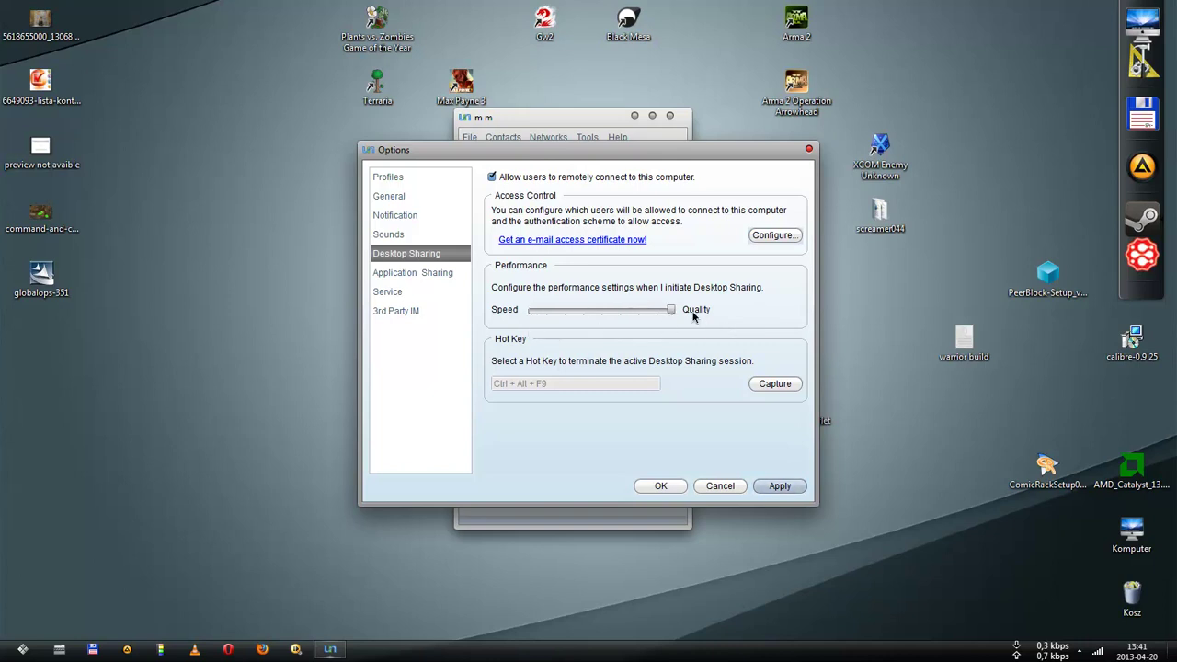
pyautogui.moveTo(667, 316); pyautogui.dragTo(527, 314)
pyautogui.moveTo(534, 314); pyautogui.dragTo(677, 321)
pyautogui.moveTo(672, 312); pyautogui.dragTo(506, 315)
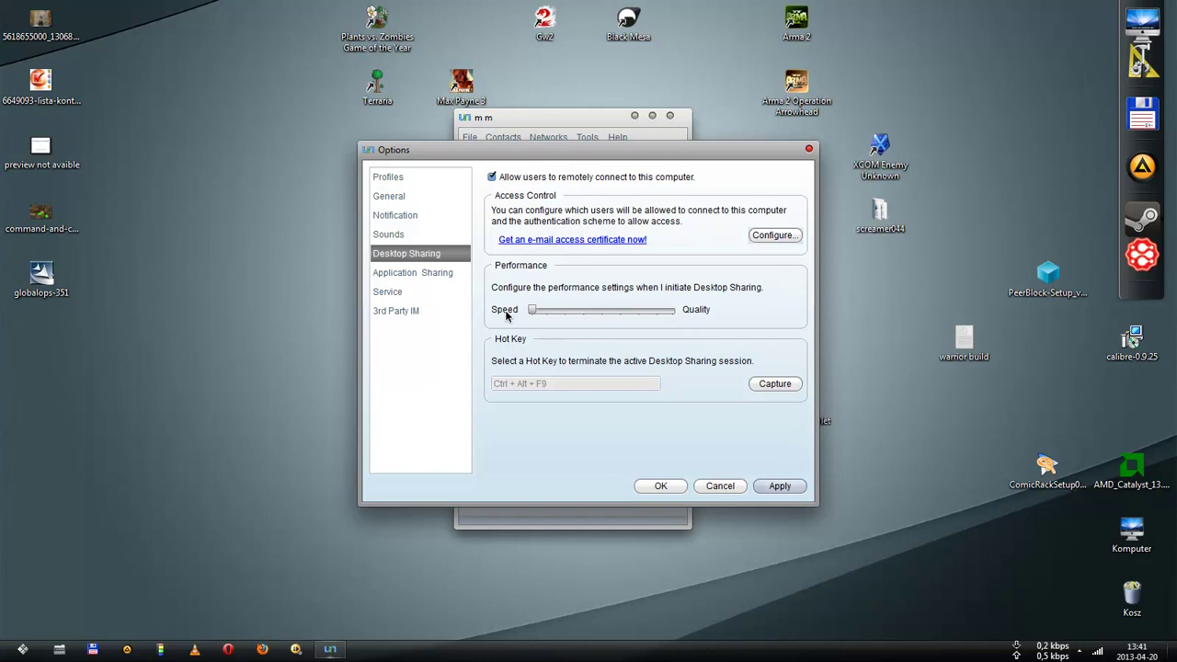
pyautogui.click(772, 491)
pyautogui.click(659, 487)
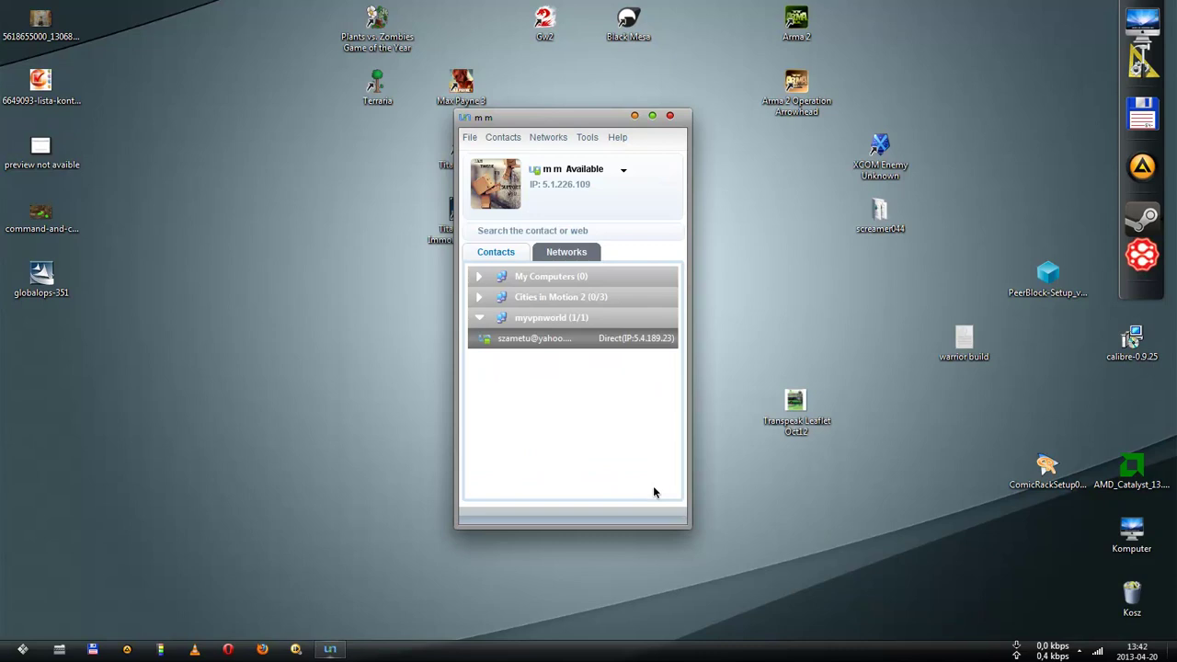
# Change the account's status to Appear Offline
pyautogui.click(345, 386)
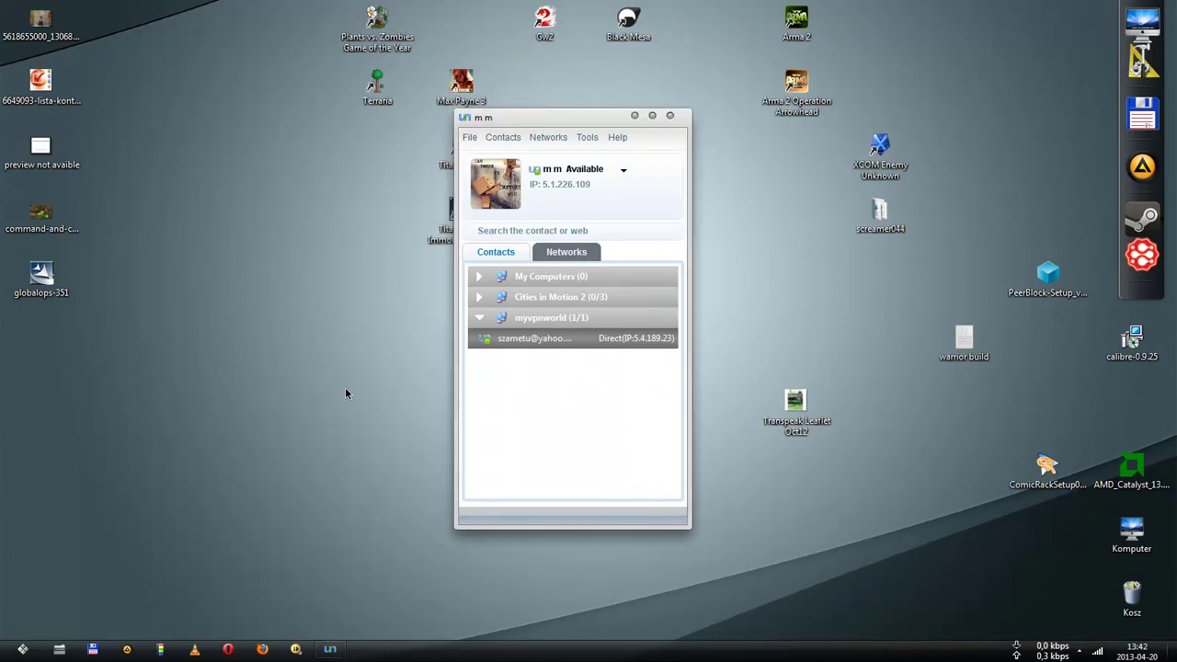
pyautogui.click(550, 424)
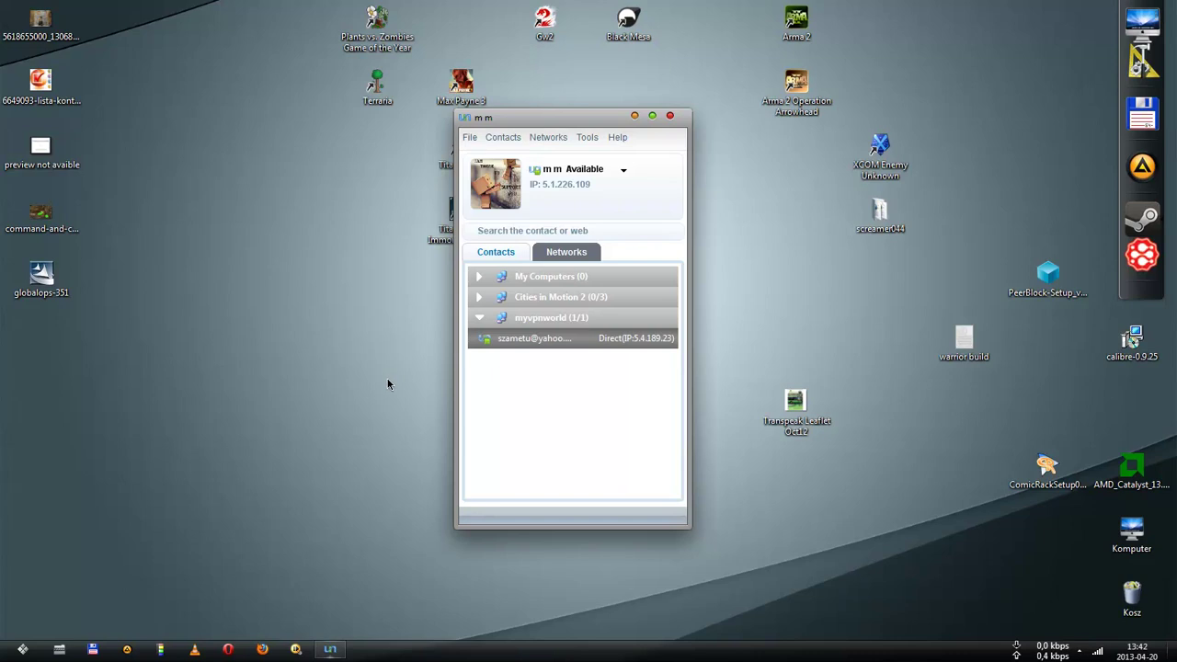
pyautogui.click(625, 171)
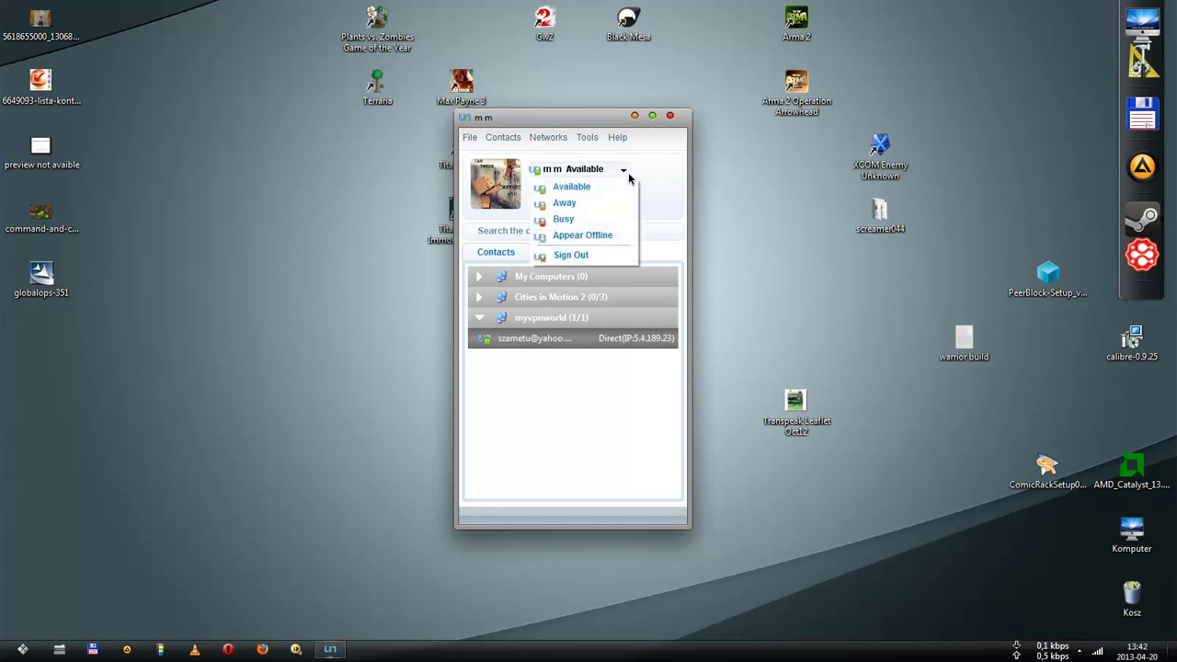
pyautogui.click(607, 235)
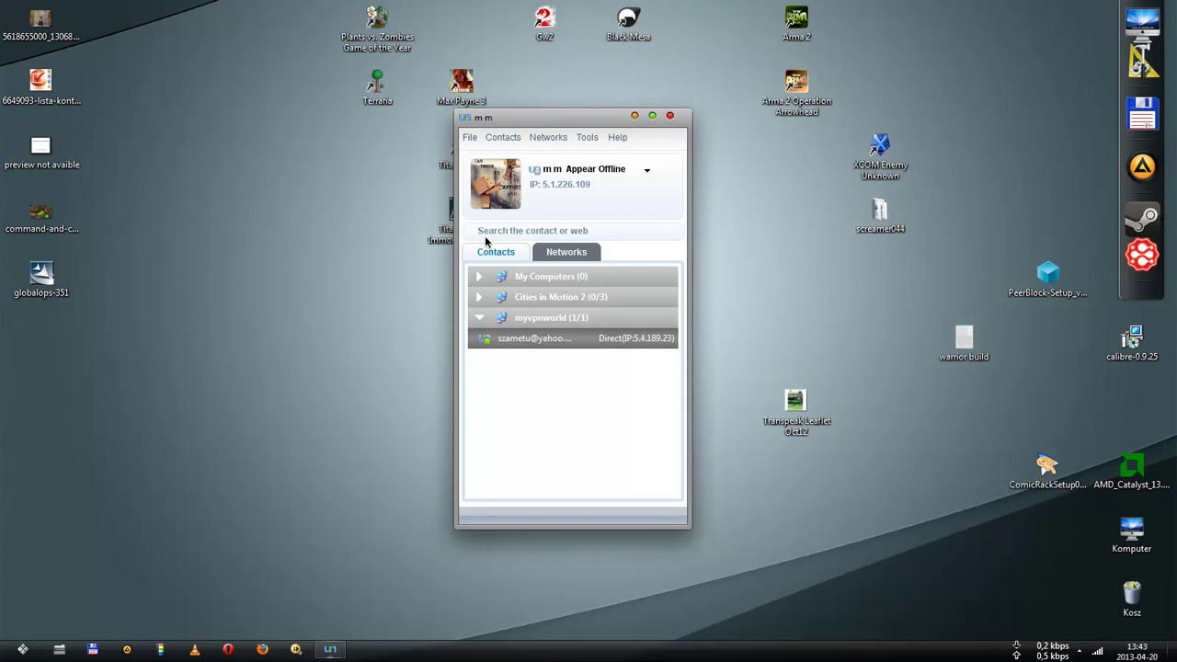
# Dismiss the Windows performance notification and set the account's status to Away
pyautogui.click(320, 365)
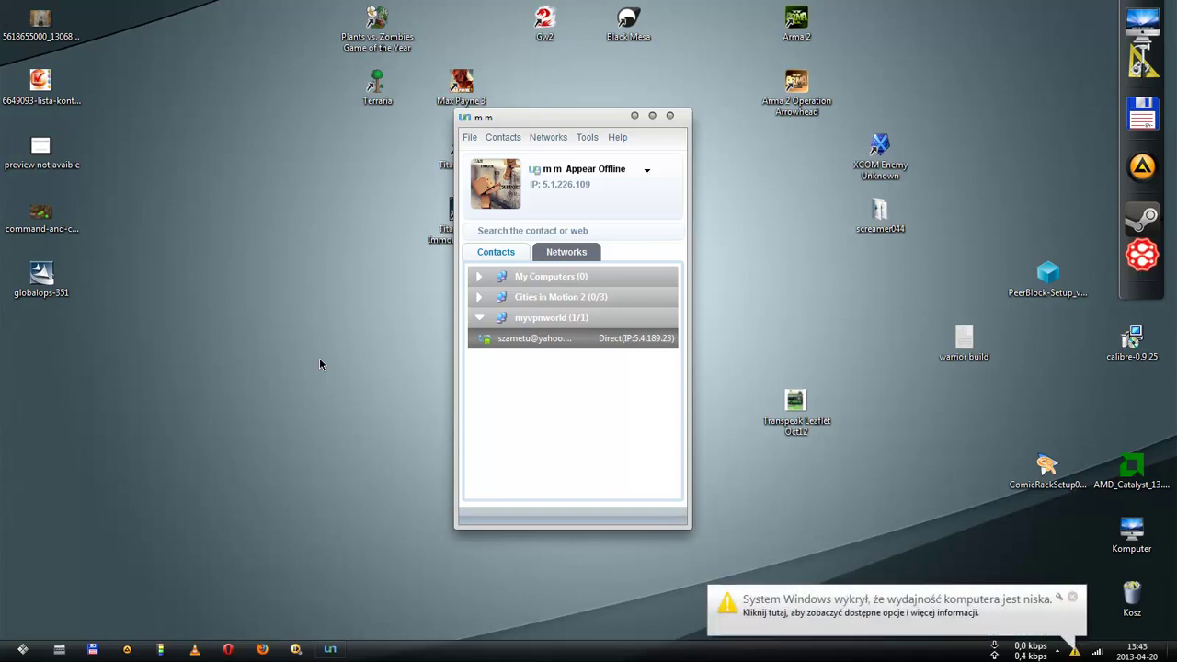
pyautogui.click(1072, 598)
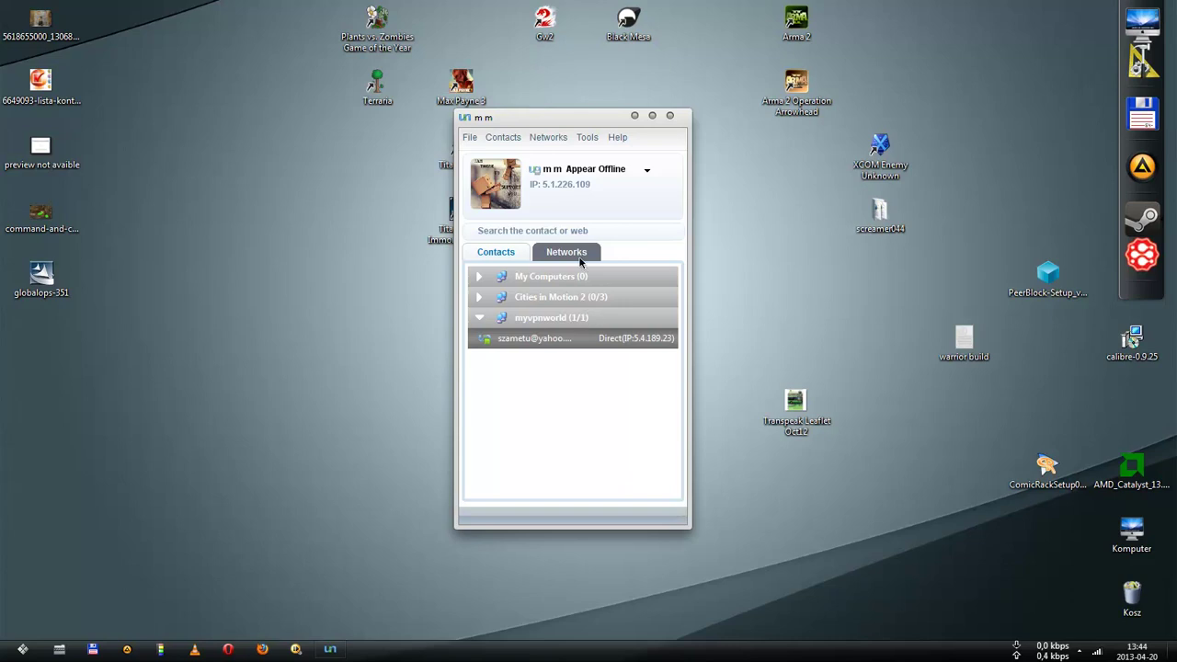
pyautogui.click(647, 172)
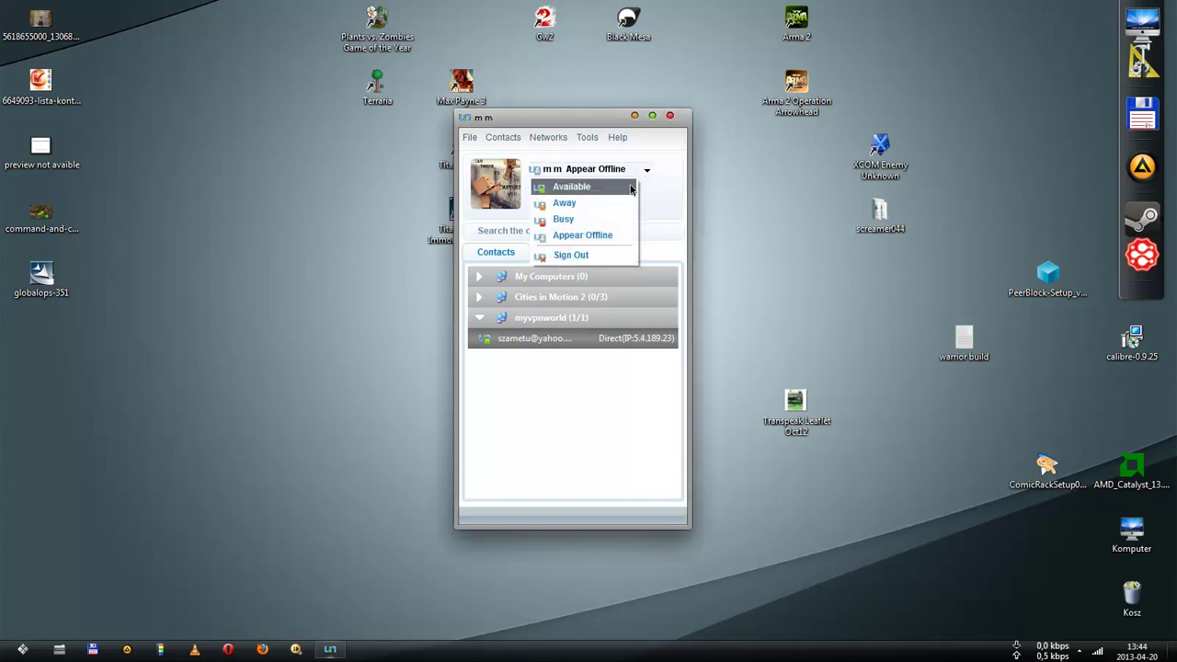
pyautogui.click(563, 202)
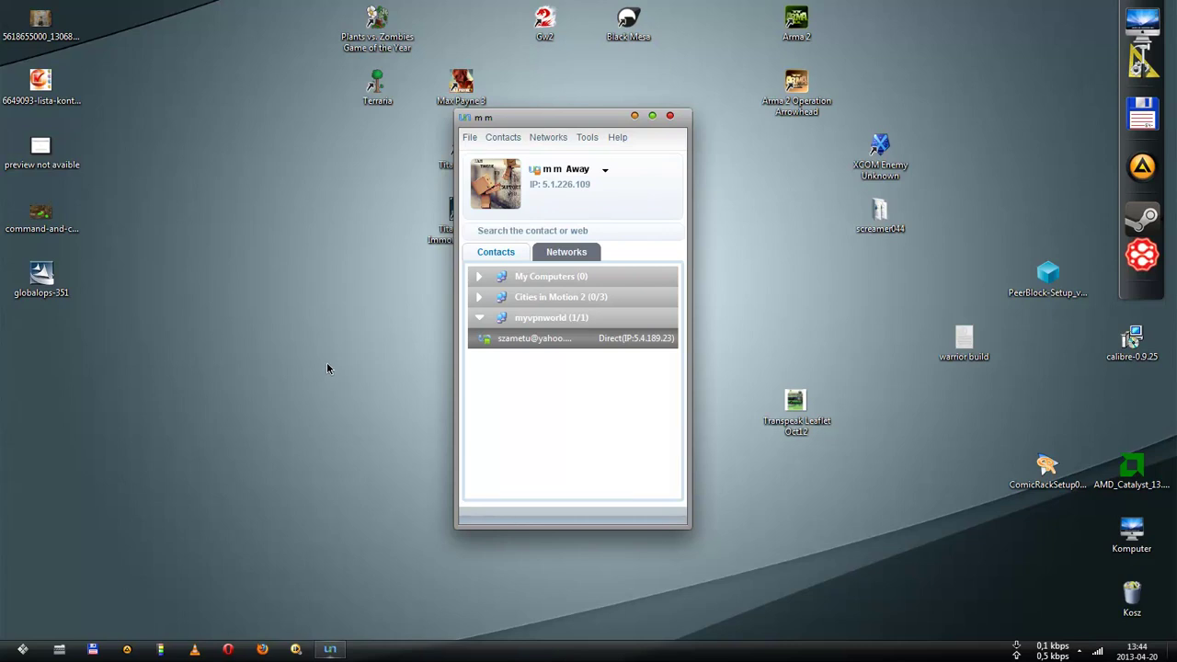
# Look at the Desktop Sharing choices offered for the contact in the myvpnworld network
pyautogui.rightClick(326, 363)
pyautogui.click(555, 415)
pyautogui.rightClick(599, 341)
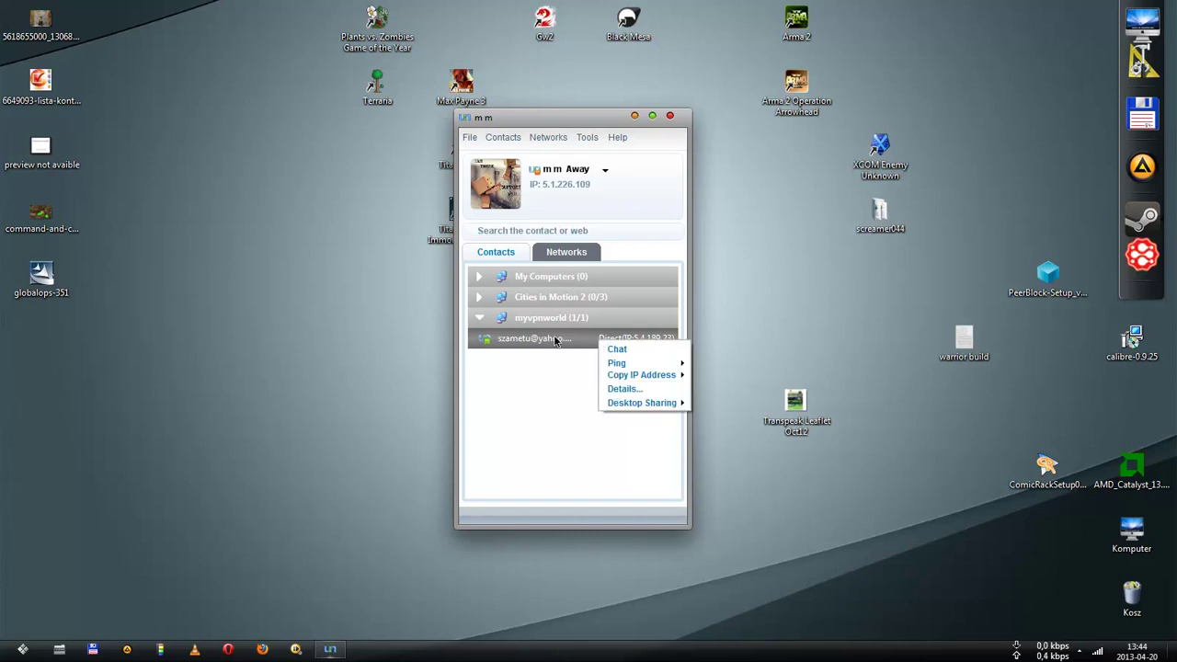
pyautogui.moveTo(658, 407)
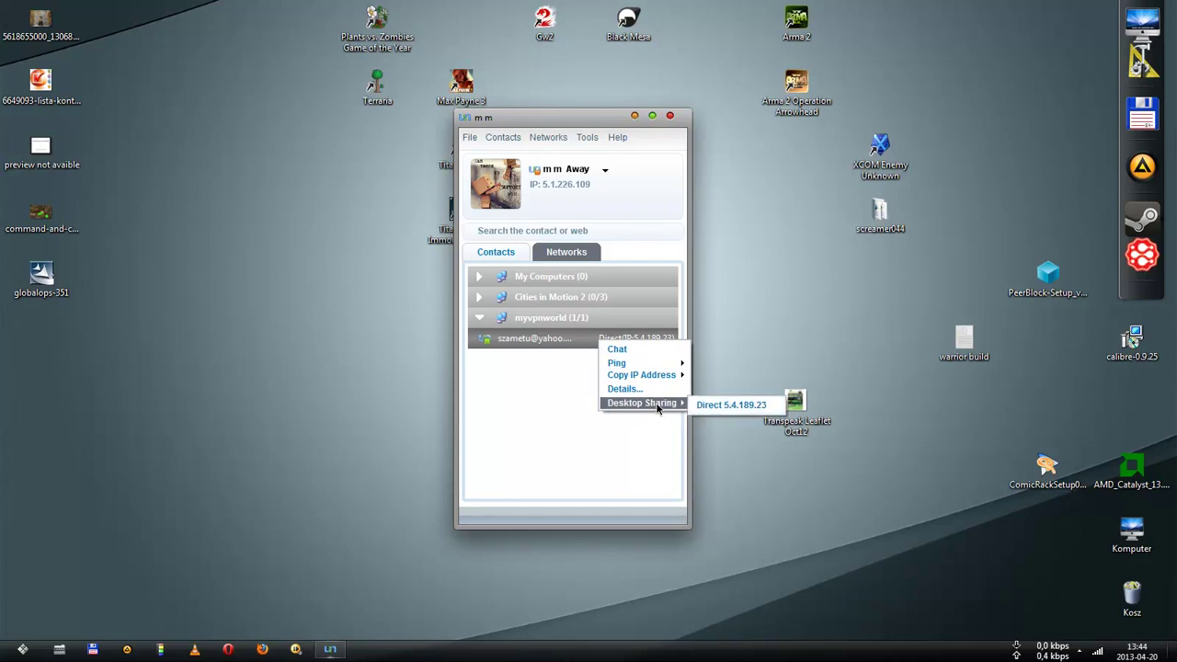
pyautogui.click(563, 400)
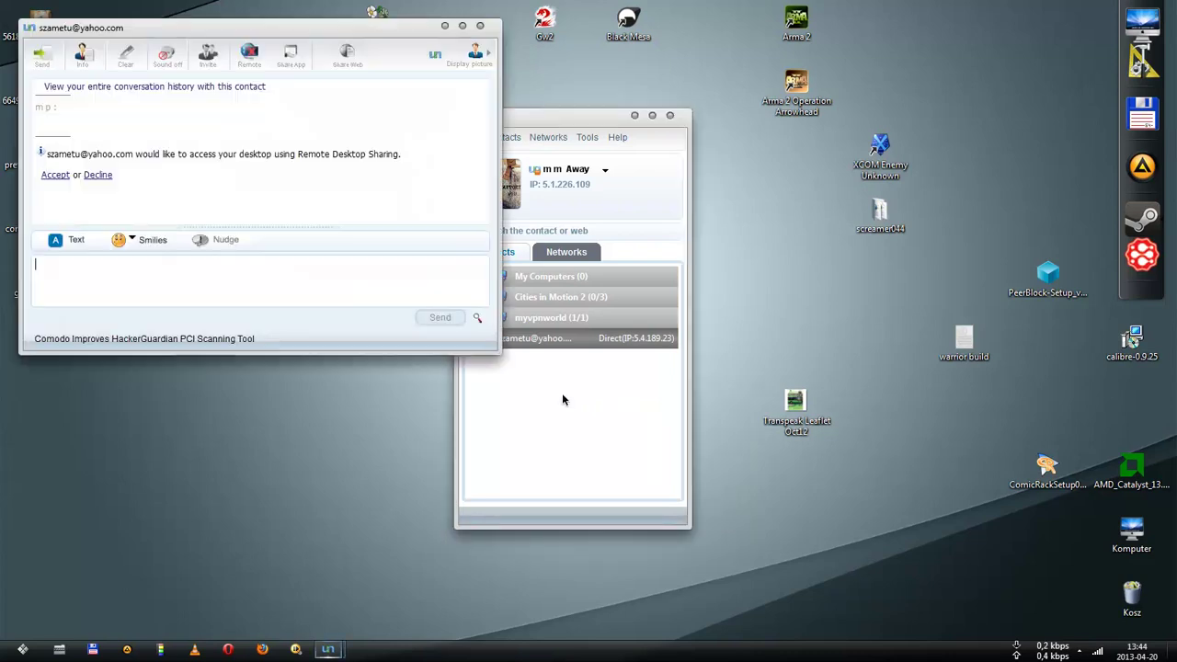
# Place the chat and contact list windows side by side and accept the contact's Remote Desktop Sharing request
pyautogui.moveTo(321, 35); pyautogui.dragTo(450, 201)
pyautogui.moveTo(579, 123); pyautogui.dragTo(855, 101)
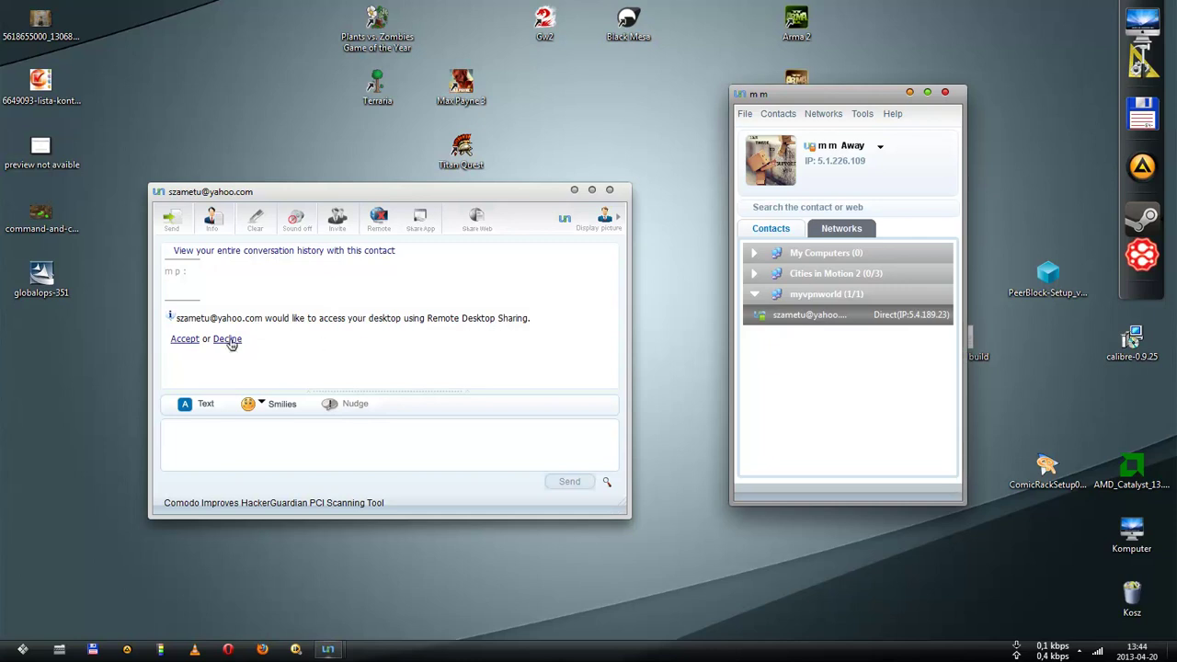
pyautogui.click(184, 339)
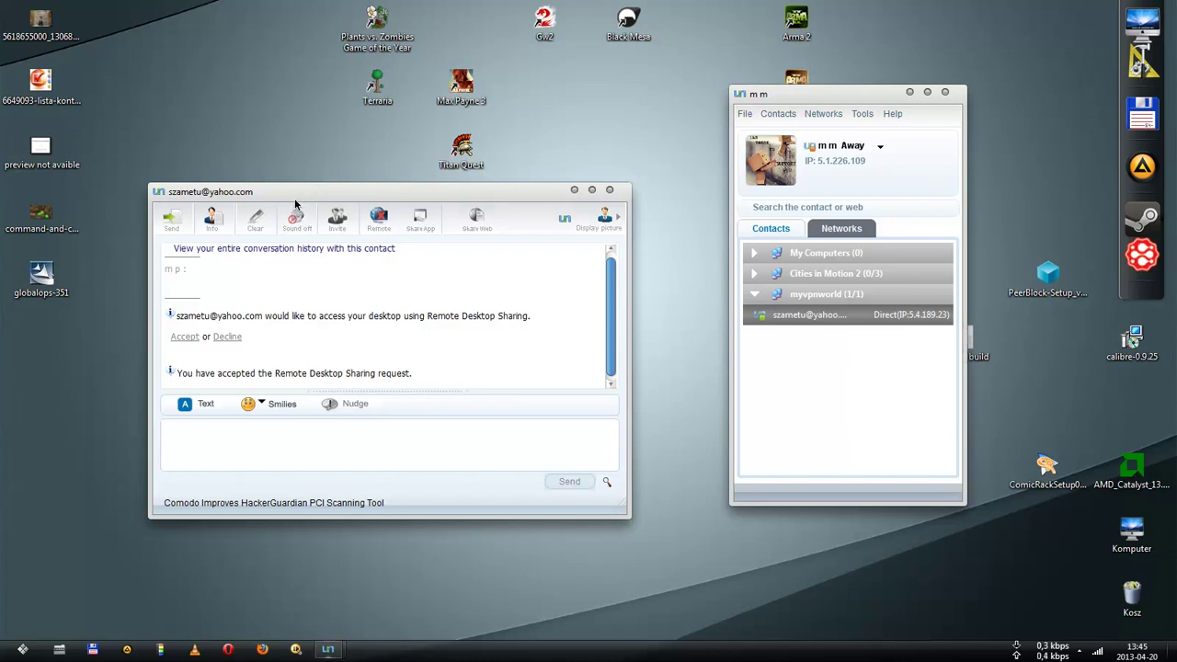
# Review the Desktop Sharing settings in the options once more and close the dialog
pyautogui.click(860, 116)
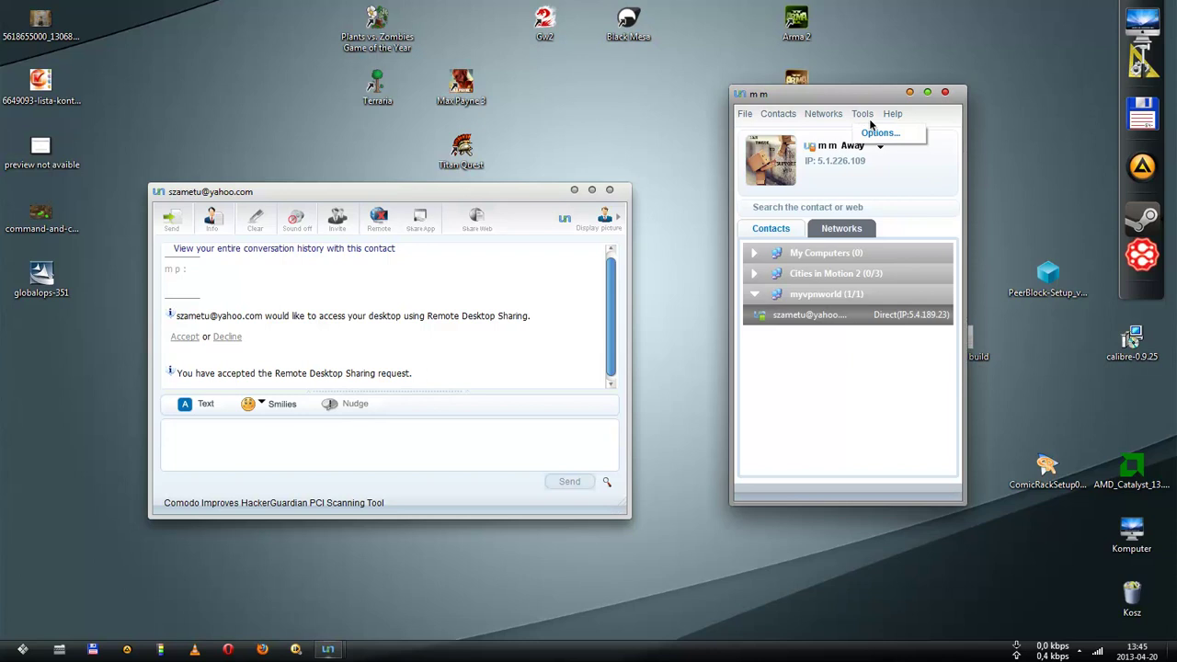
pyautogui.click(880, 133)
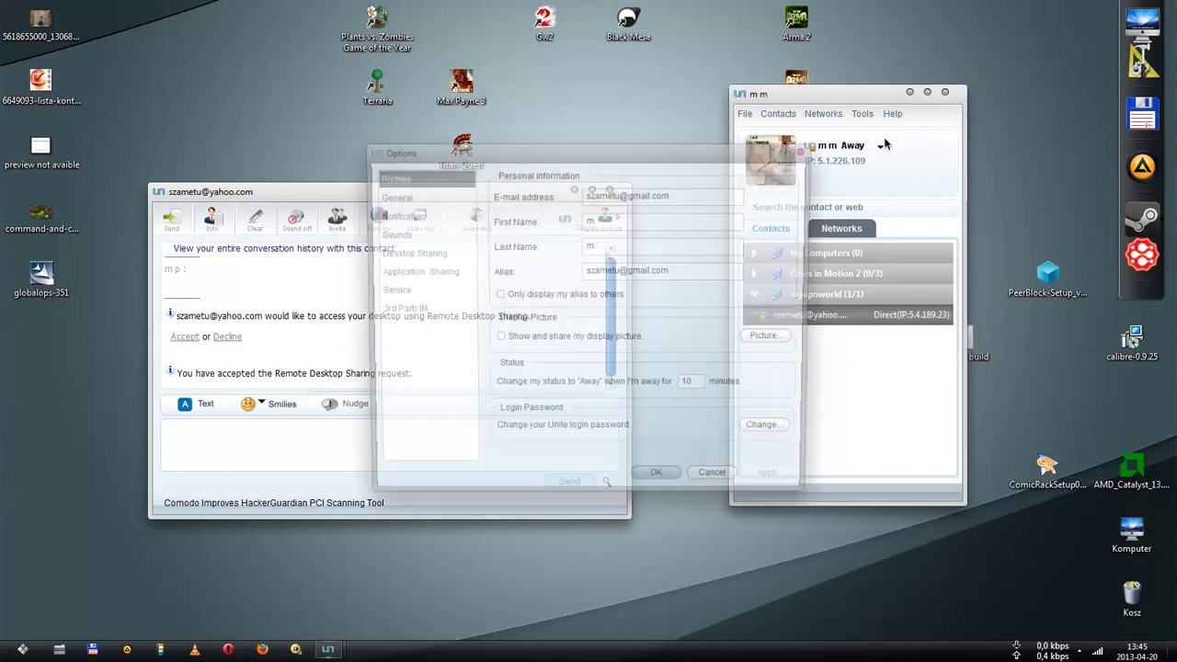
pyautogui.click(396, 254)
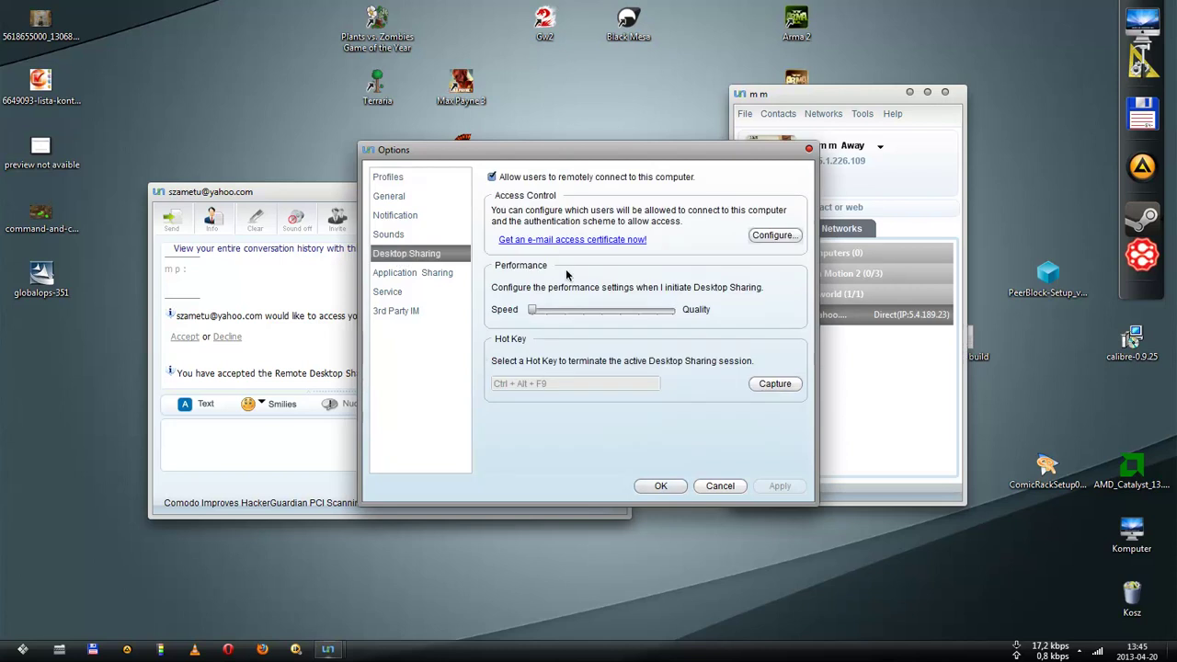
pyautogui.click(677, 485)
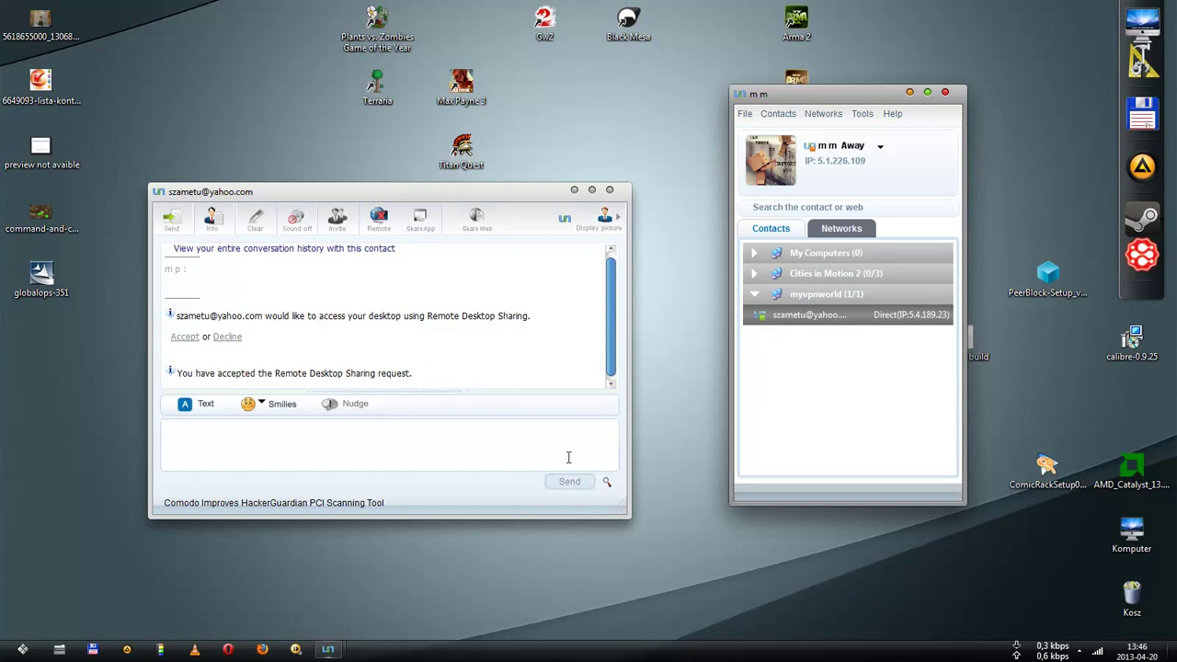
# Send the chat message "fajna zabawa :)" to the contact and close the conversation window
pyautogui.click(574, 427)
pyautogui.write('fajna zabawa :)')
pyautogui.press('Return')
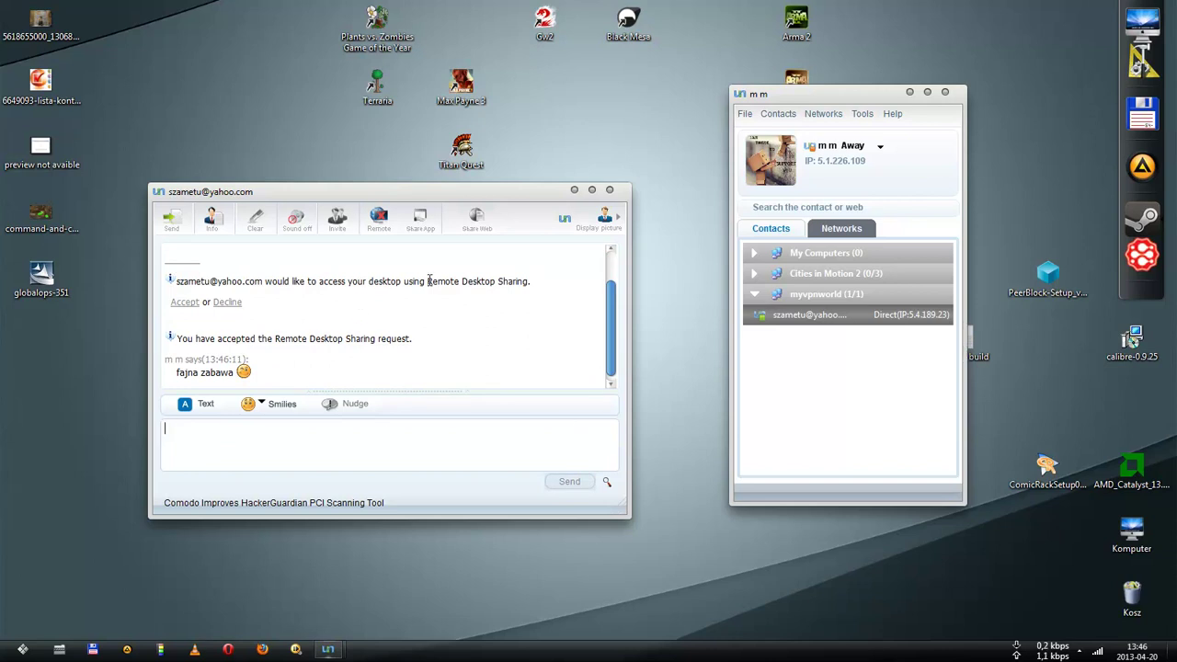
pyautogui.click(608, 189)
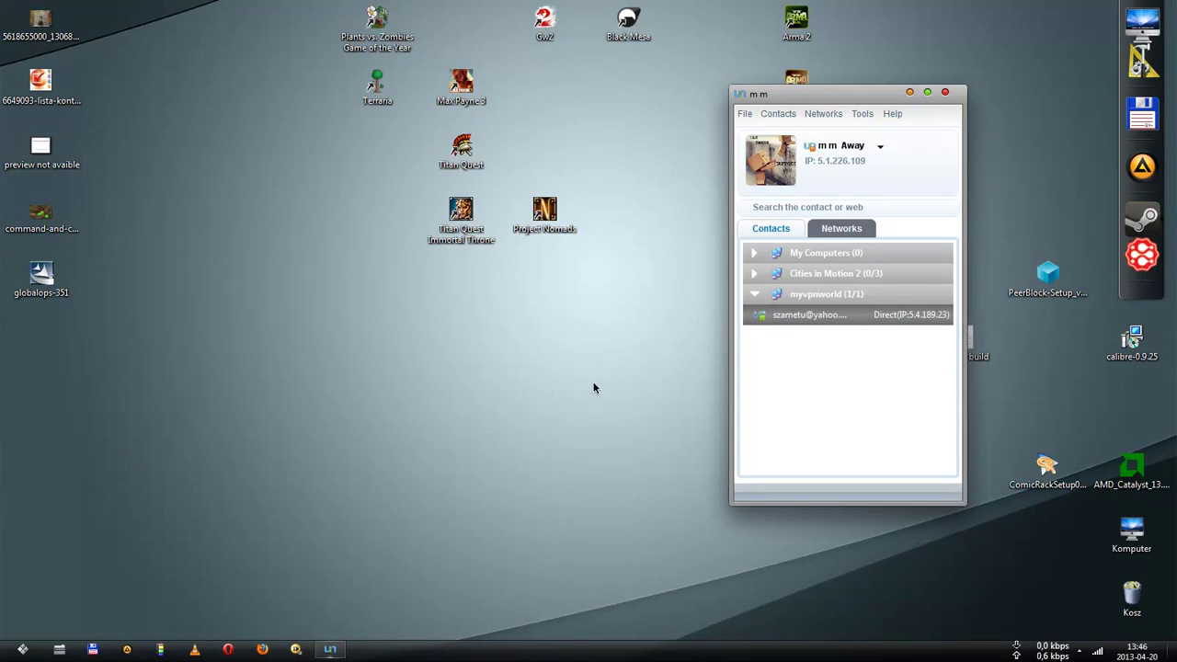
# Start a Desktop Sharing session with the contact in the myvpnworld network to open their remote desktop
pyautogui.click(589, 391)
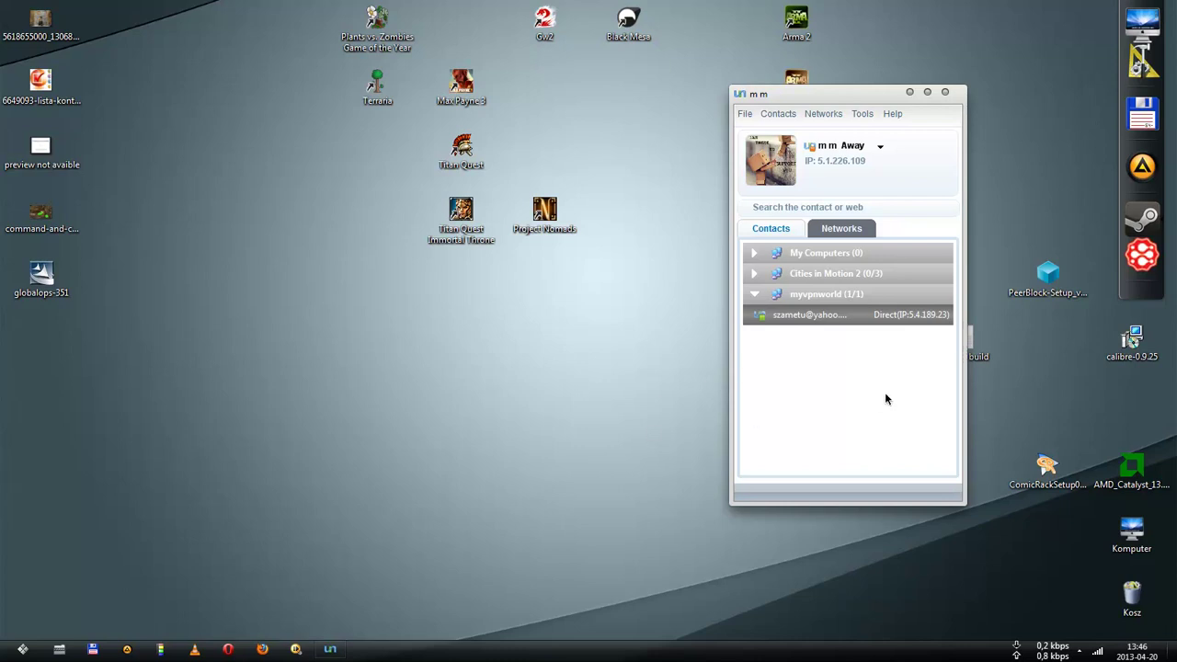
pyautogui.rightClick(911, 314)
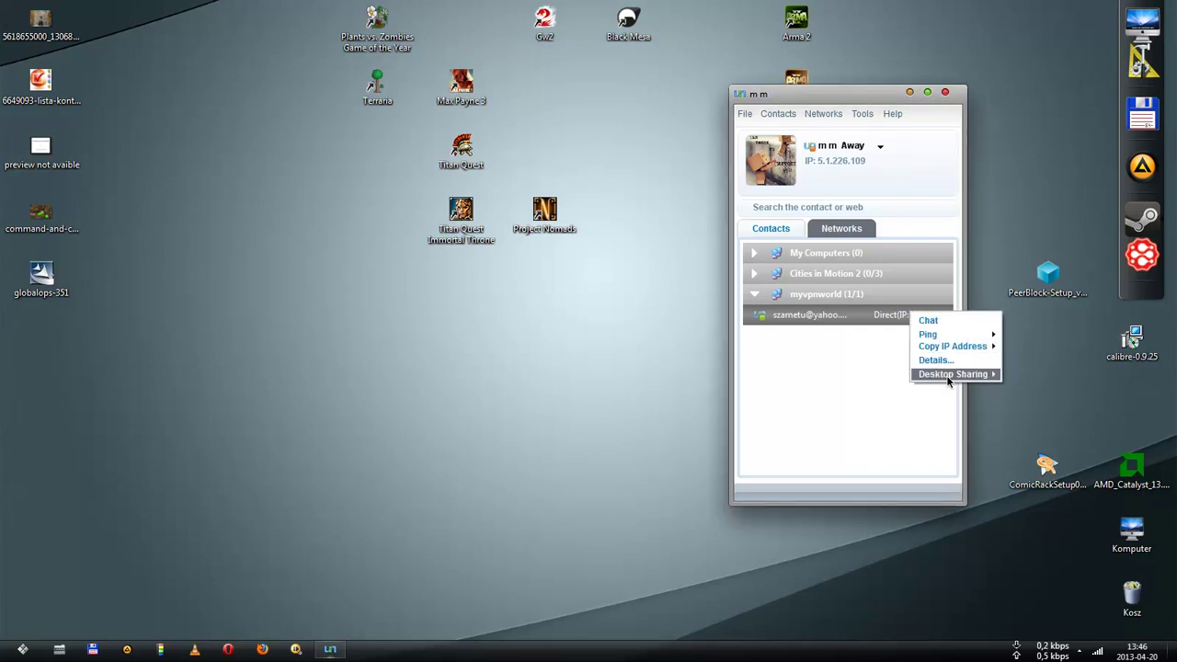
pyautogui.moveTo(950, 375)
pyautogui.click(1030, 375)
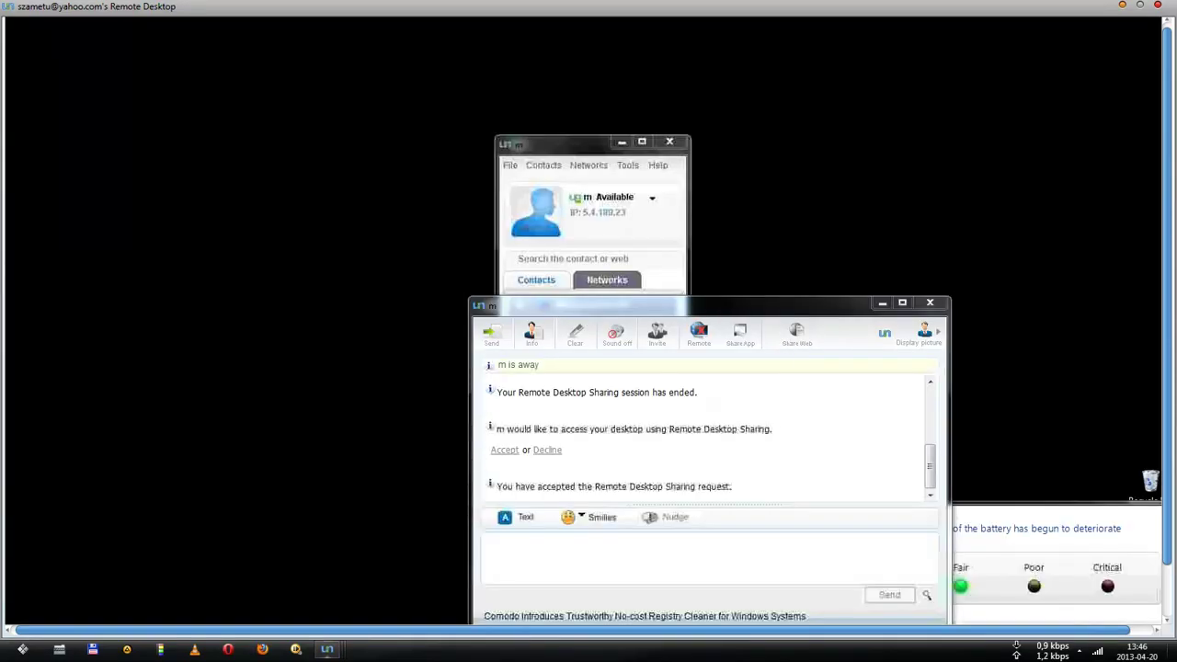
# Move the chat window on the contact's remote desktop away from the battery notice and select the Computer icon
pyautogui.moveTo(739, 305); pyautogui.dragTo(663, 224)
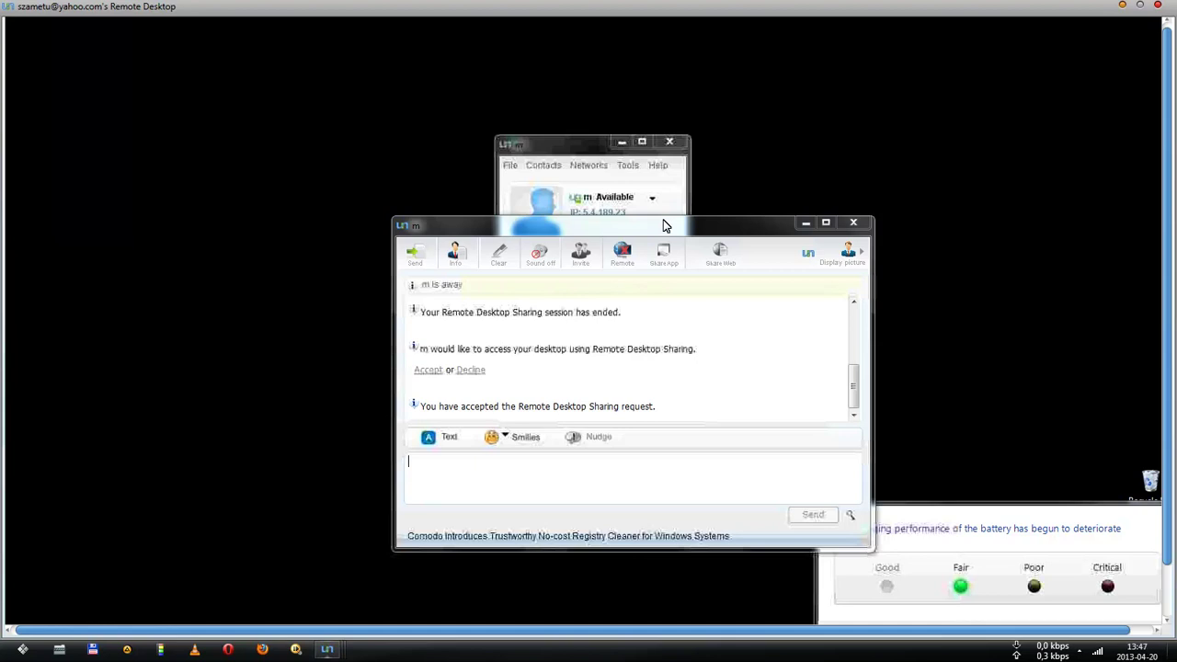
pyautogui.moveTo(666, 227); pyautogui.dragTo(522, 177)
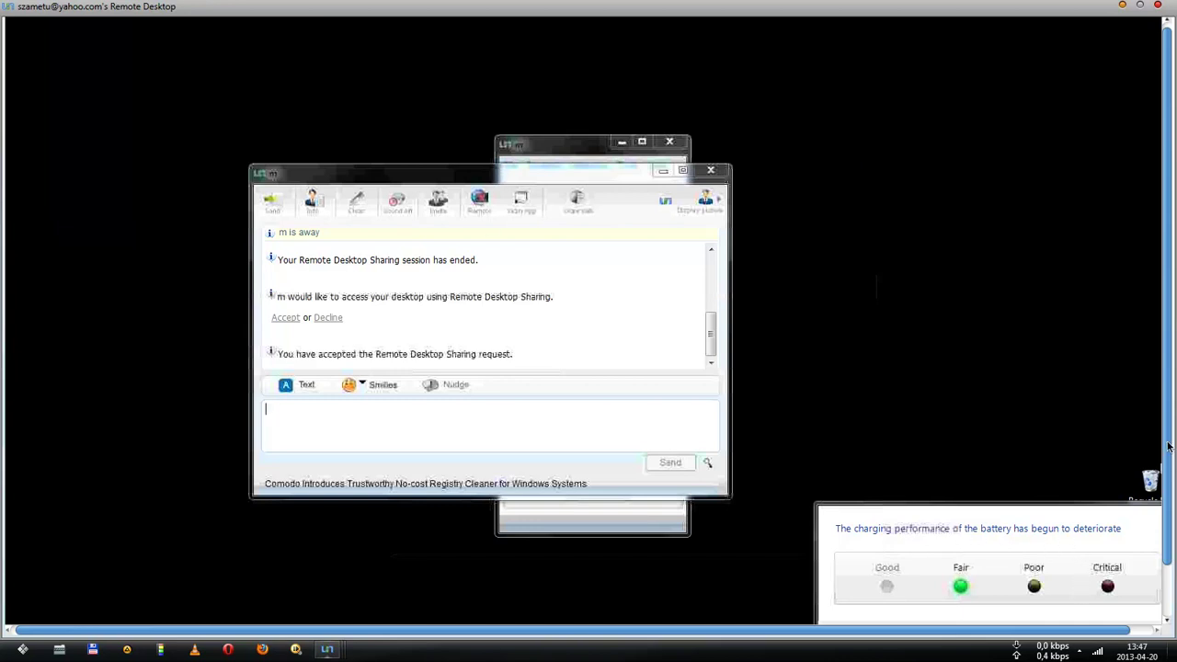
pyautogui.scroll(-2, 1171, 450)
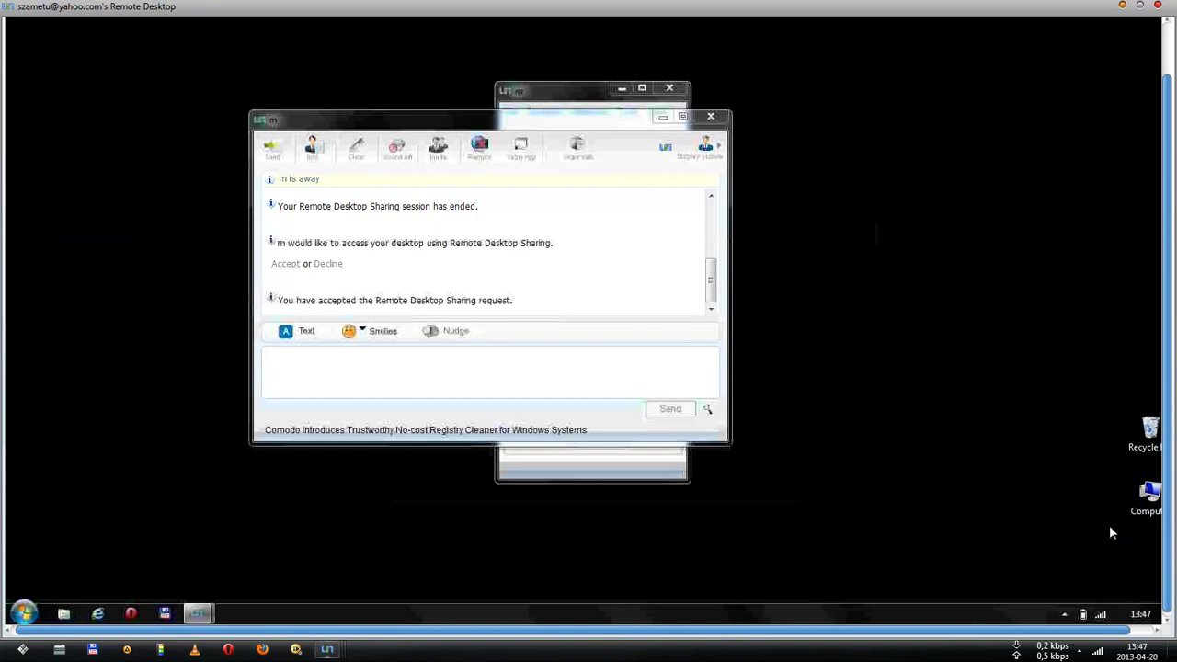
pyautogui.click(1151, 507)
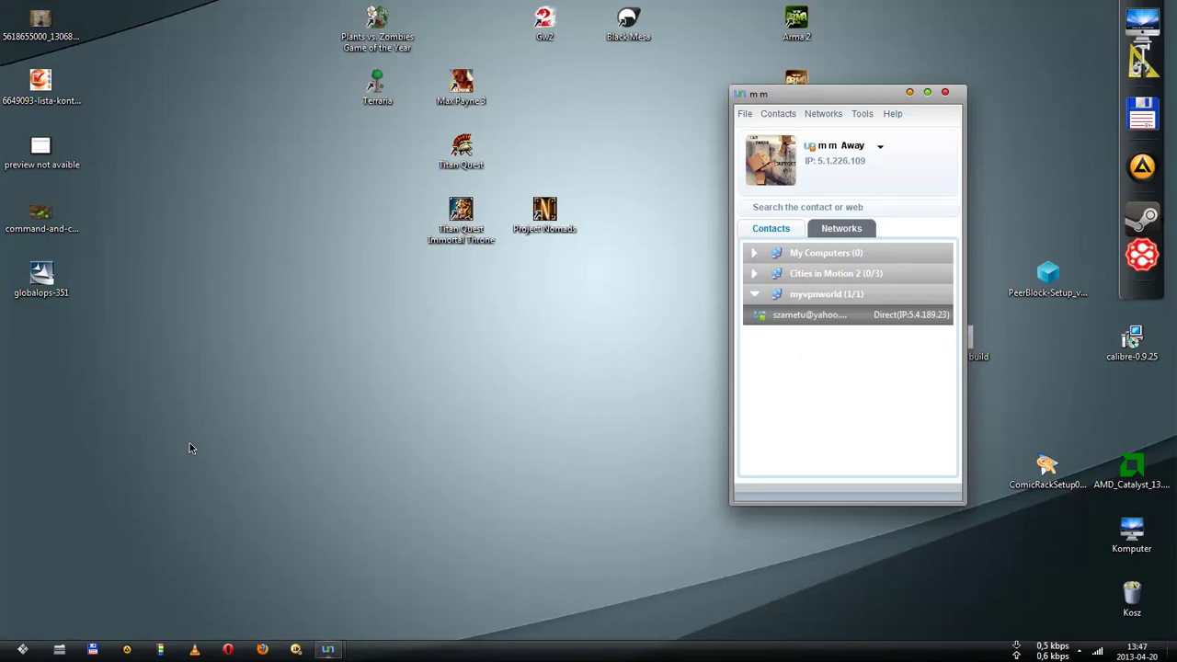
pyautogui.rightClick(190, 448)
pyautogui.click(255, 506)
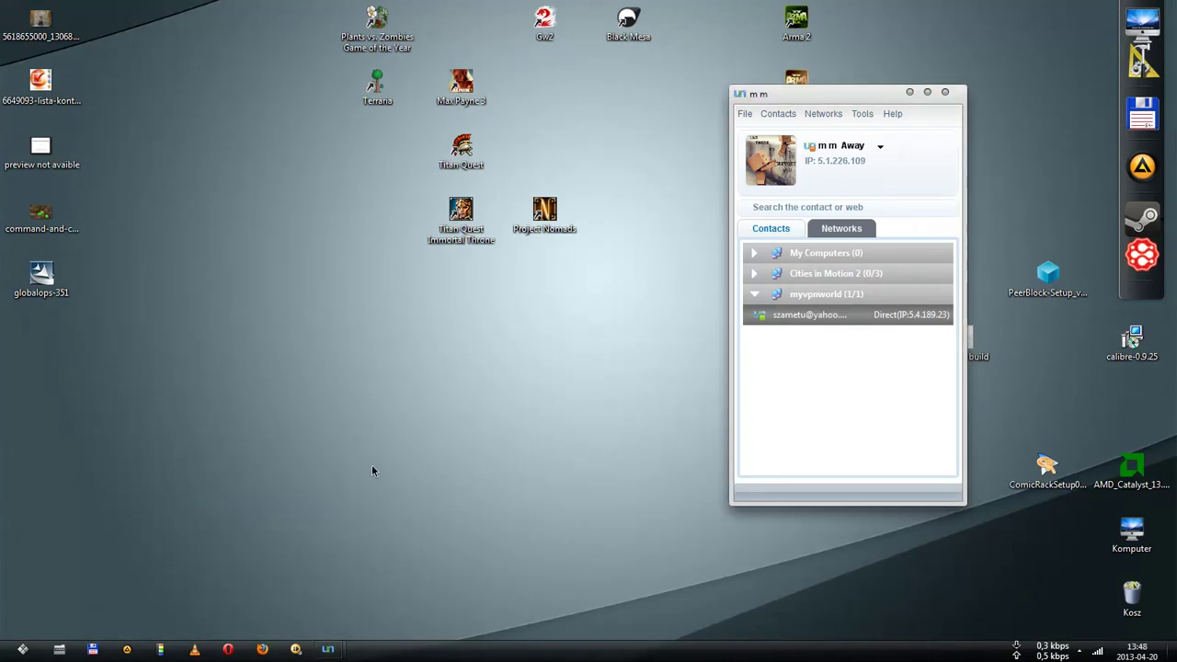